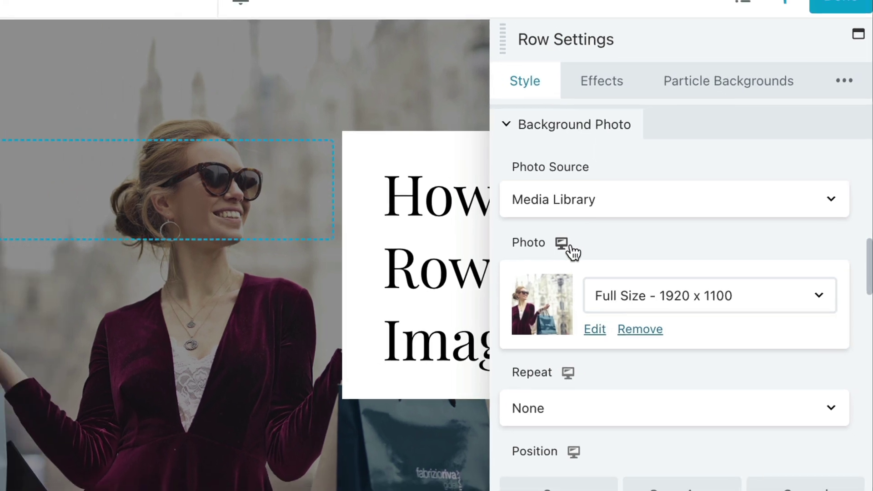
Preview the row's background photo setting for tablet, then for phone.
click(534, 243)
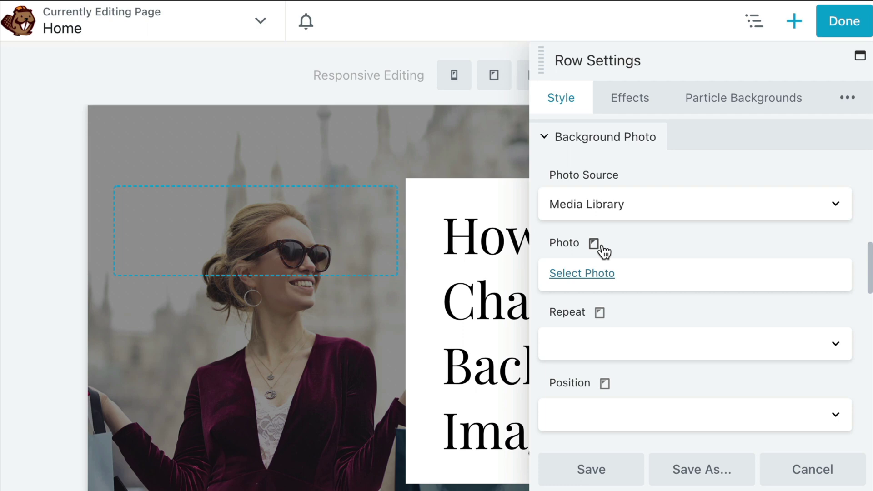
click(596, 244)
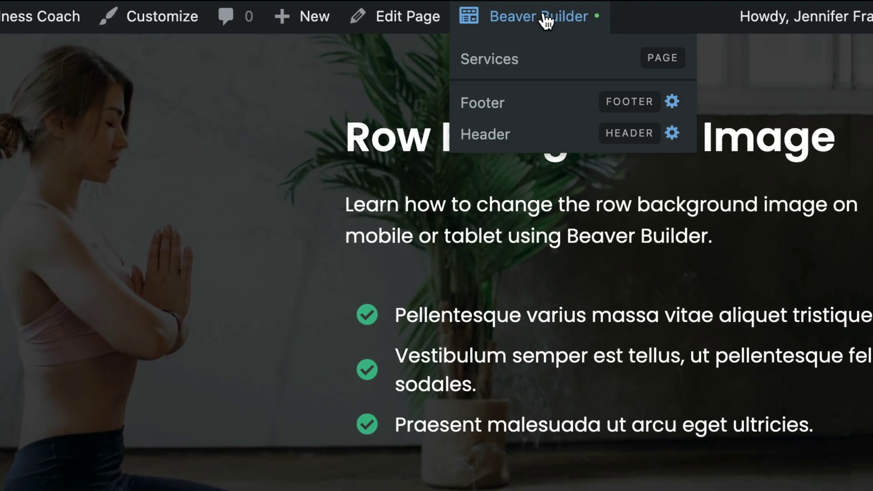
Reopen Services in Beaver Builder and show the hero row's Background Photo options.
click(543, 18)
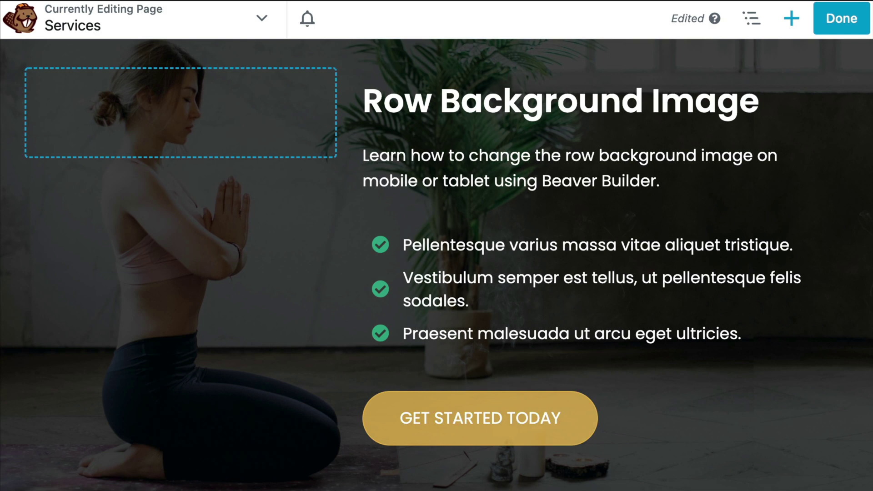
scroll(288, 83, up, 1)
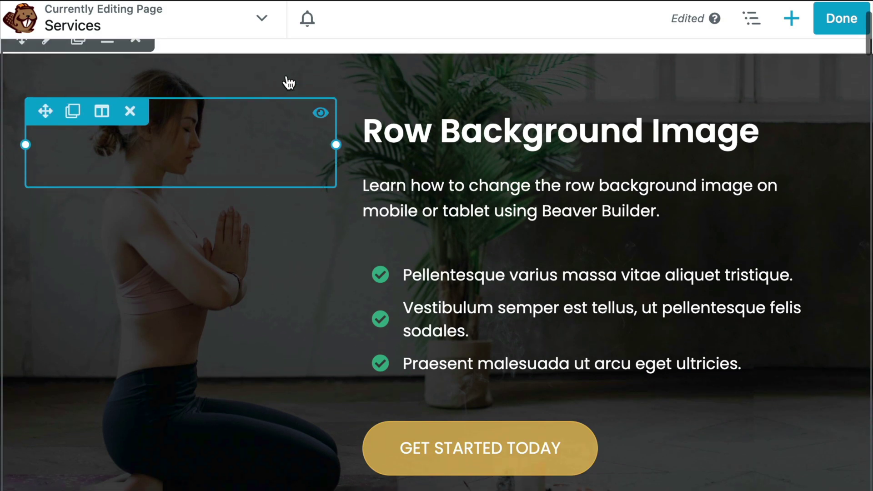
scroll(288, 83, up, 1)
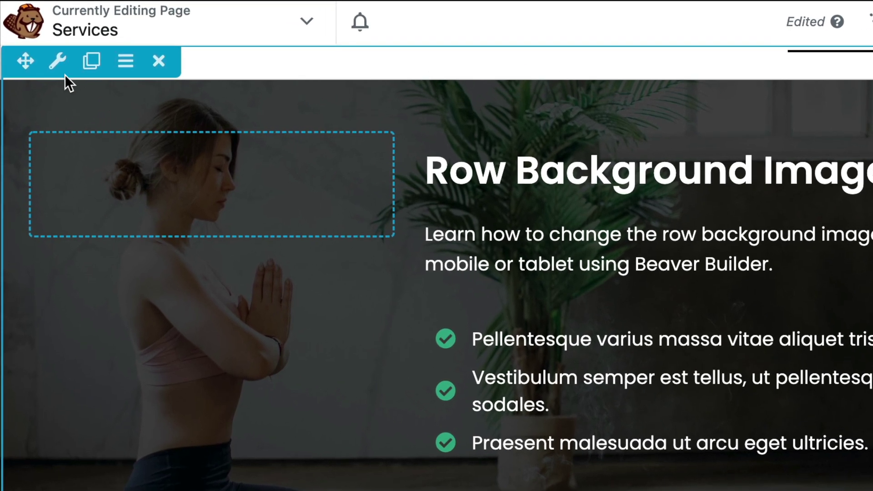
click(57, 61)
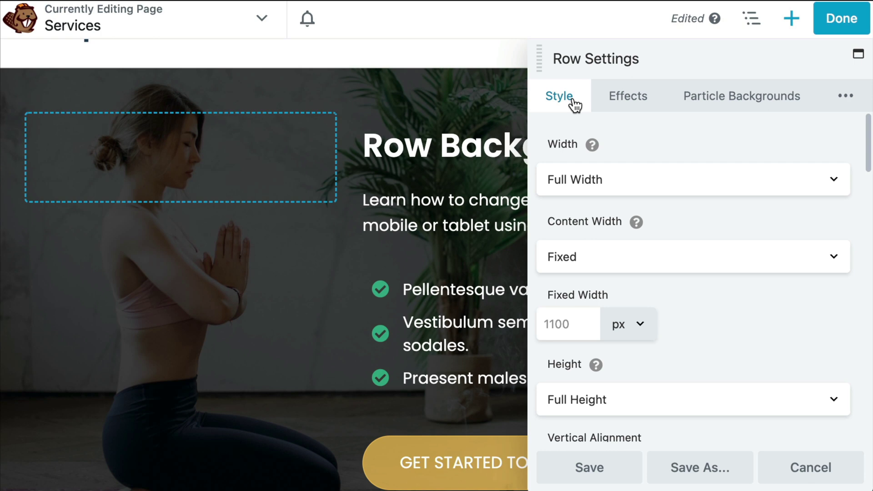
scroll(743, 145, down, 9)
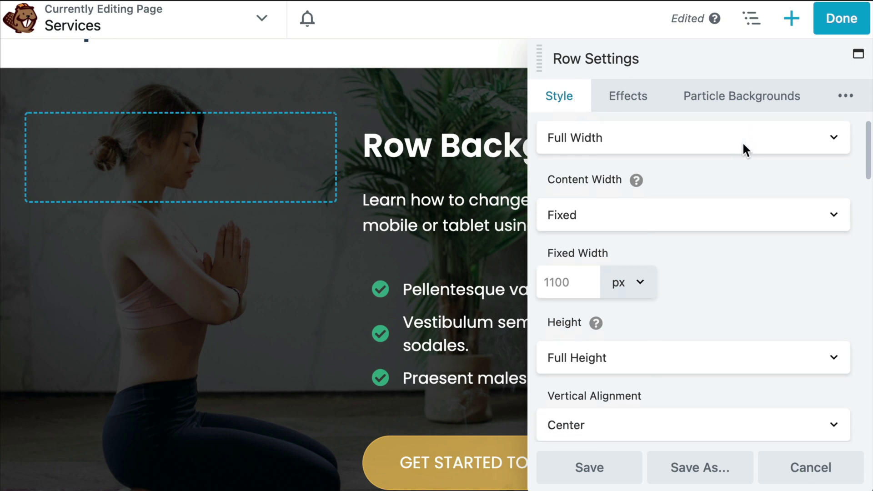
scroll(743, 150, down, 5)
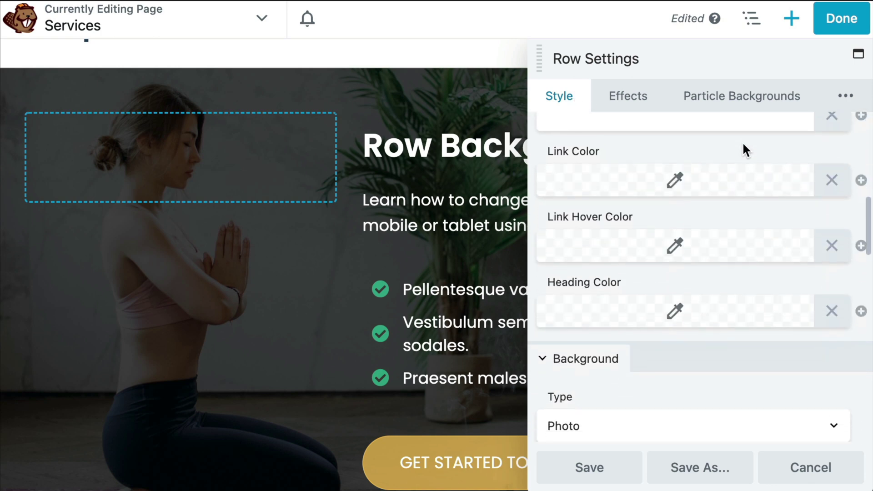
scroll(745, 151, down, 4)
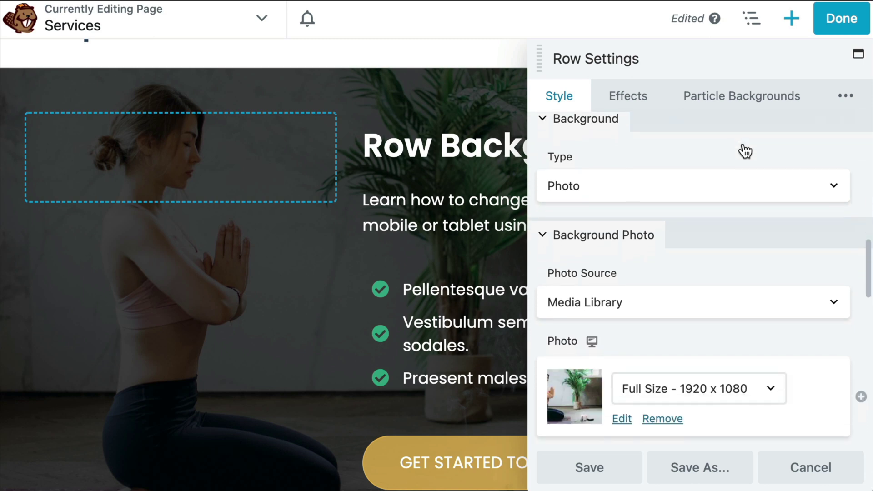
scroll(744, 150, down, 1)
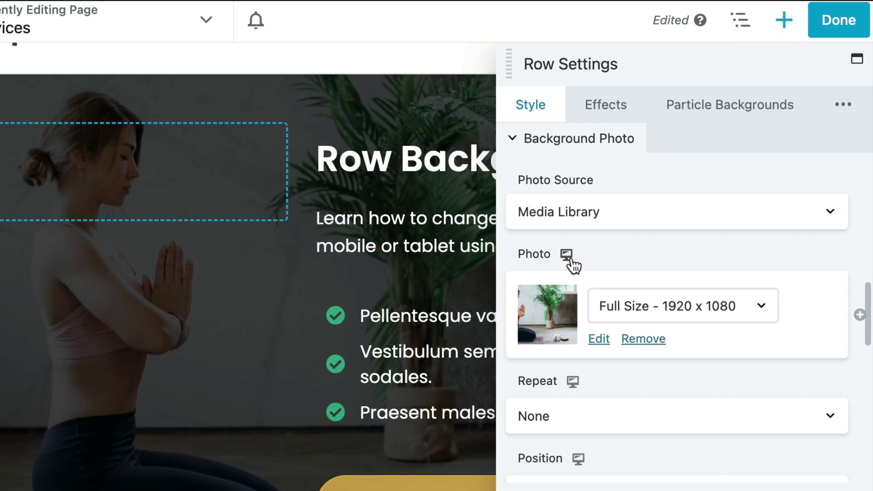
Cycle the Photo device setting through tablet, phone, desktop and tablet, stopping on phone.
click(538, 279)
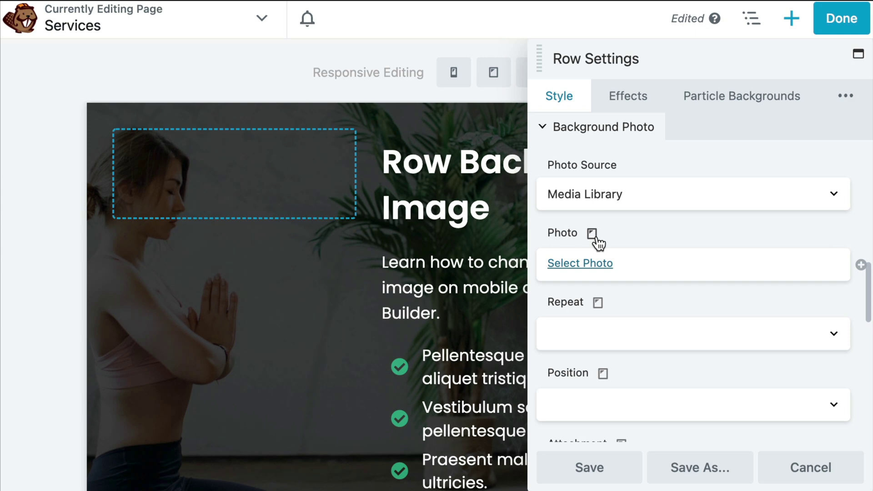
click(592, 234)
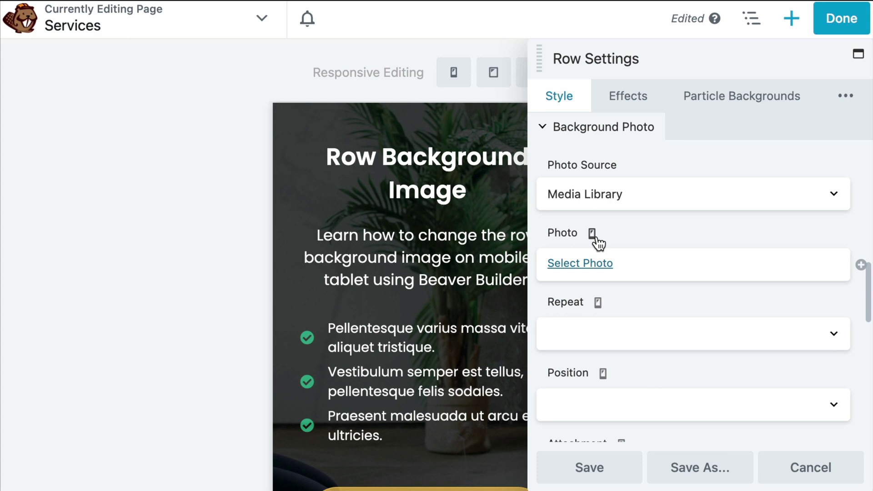
click(593, 234)
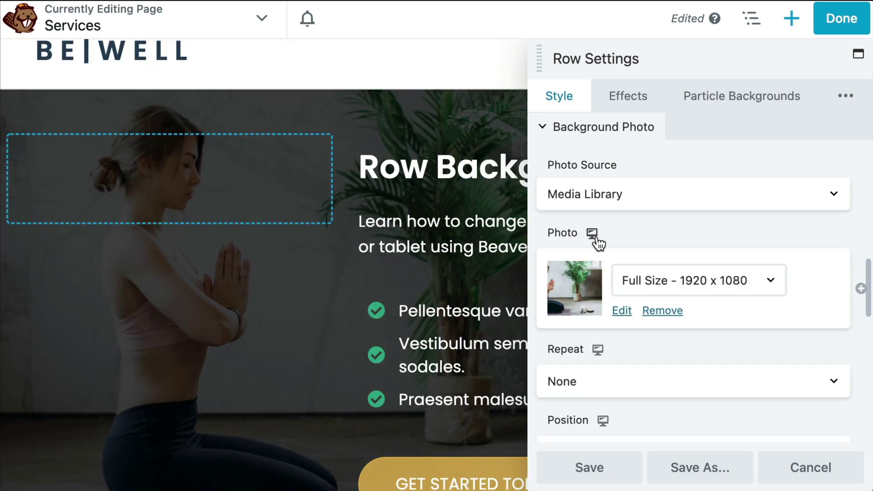
click(592, 233)
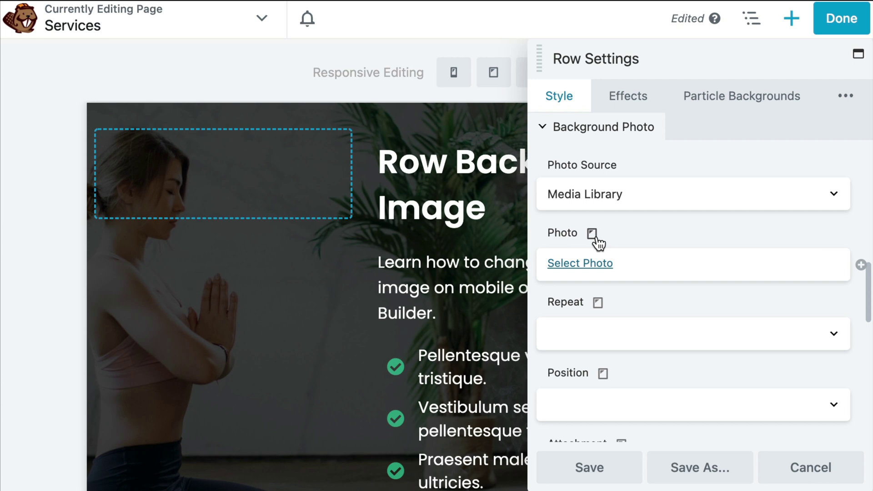
click(593, 235)
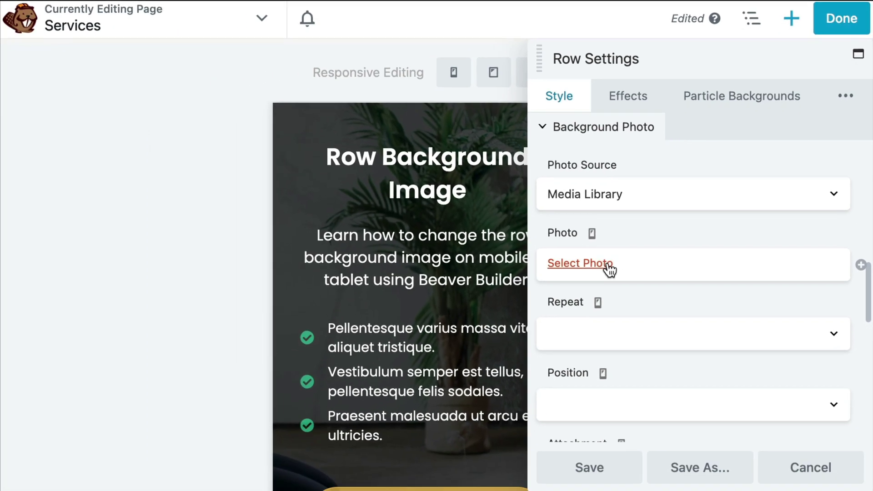
Choose be-well-home-page-mobile-image.jpeg as the hero row's phone background photo.
click(557, 321)
click(137, 182)
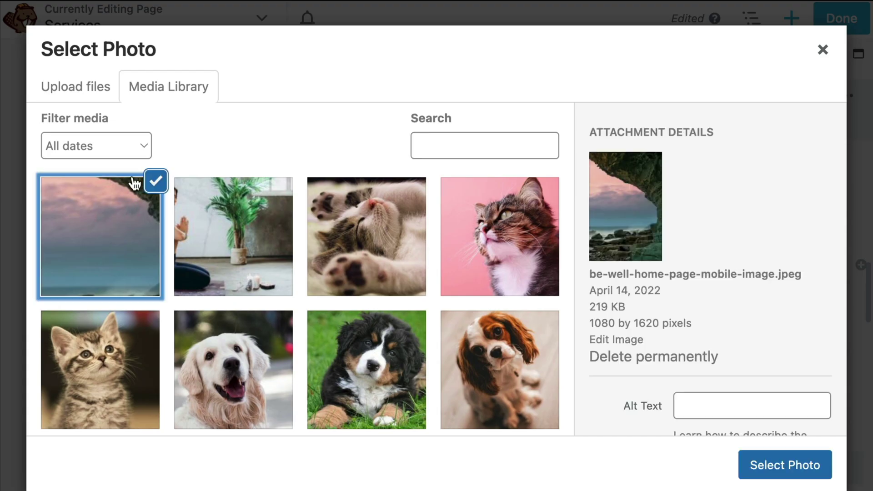
click(827, 476)
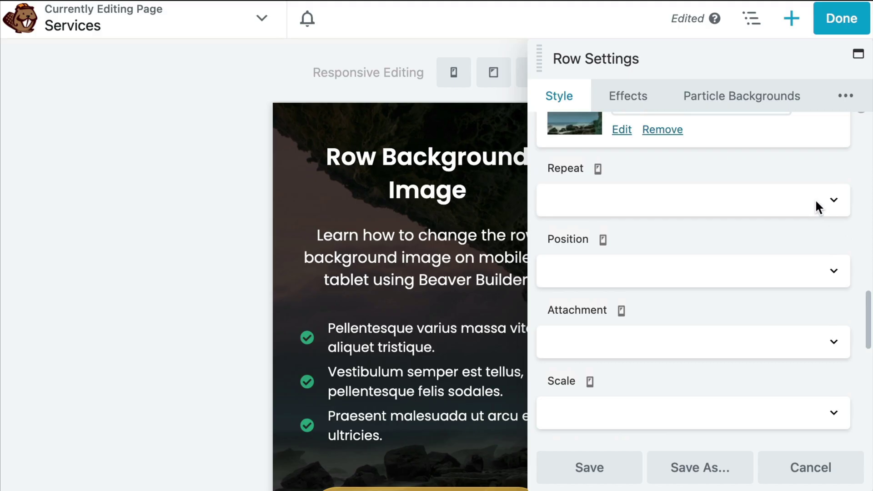
Set the mobile photo to Repeat None, Position Center, Attachment Scroll, Scale Fit, then save.
click(818, 200)
click(828, 223)
click(836, 270)
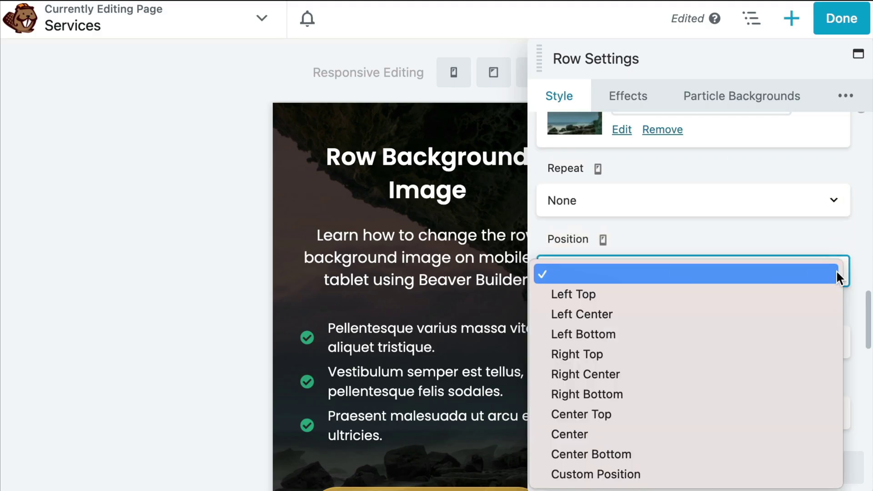
click(797, 424)
click(834, 343)
click(825, 365)
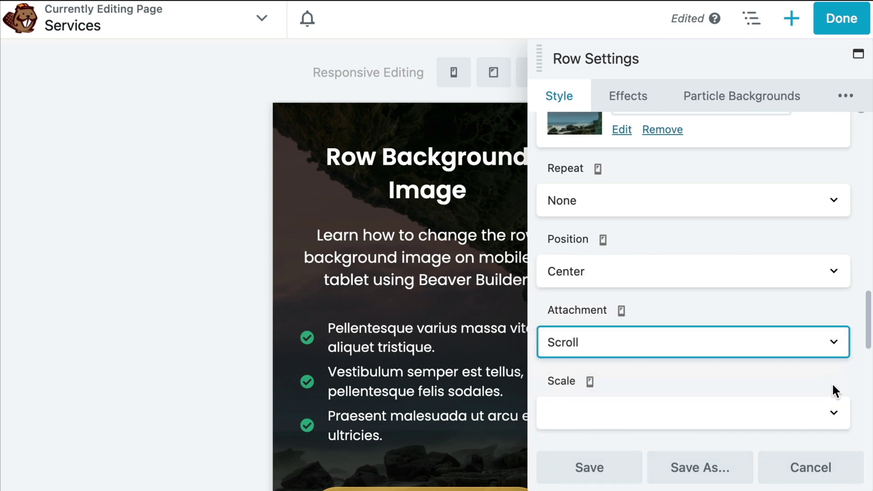
click(838, 412)
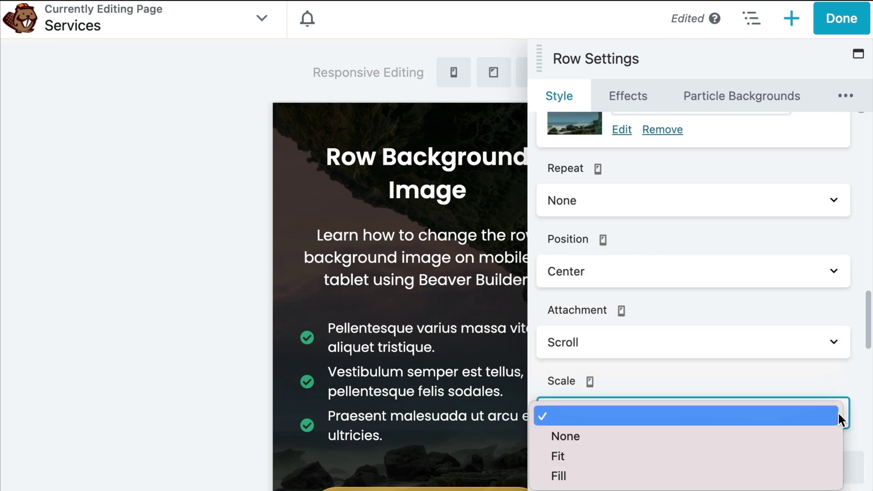
click(832, 455)
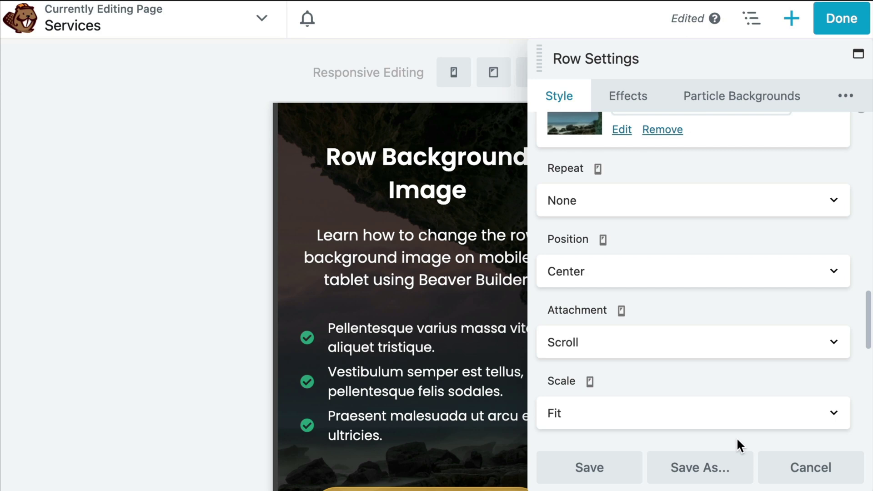
click(589, 467)
click(848, 32)
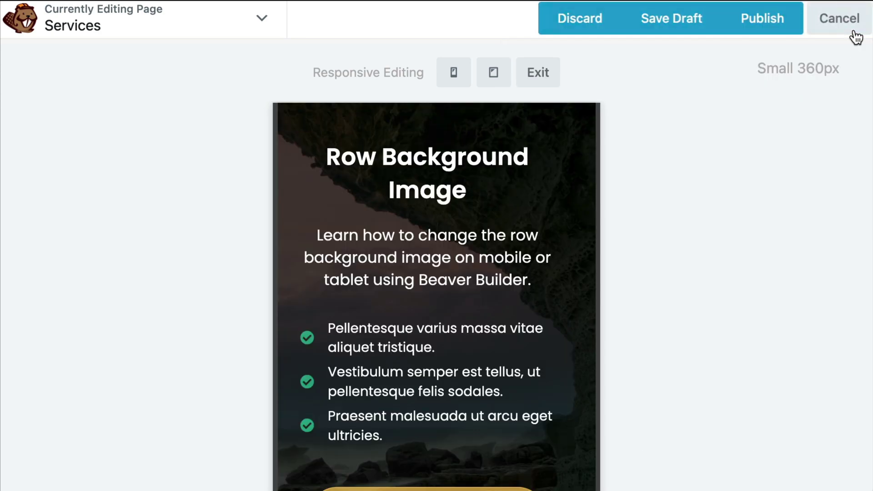
Publish the Services page changes and exit the builder.
click(778, 32)
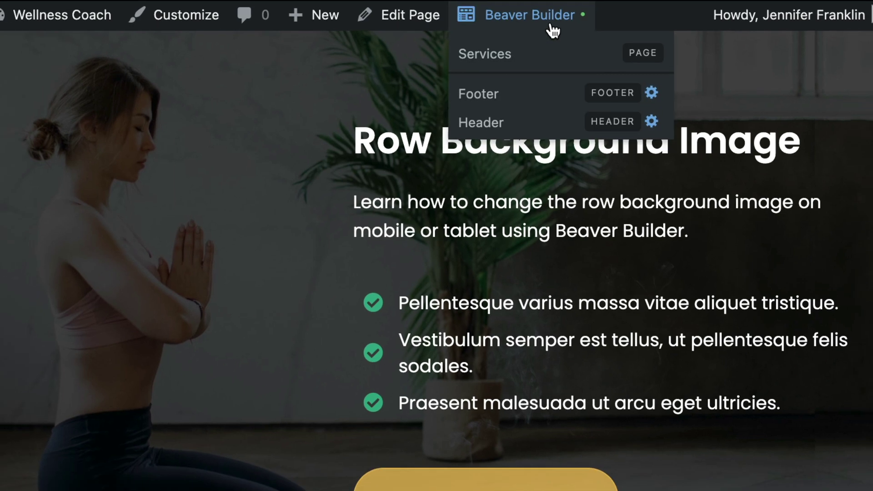
Reopen the hero row settings in the builder and switch to Responsive Editing mode.
click(558, 23)
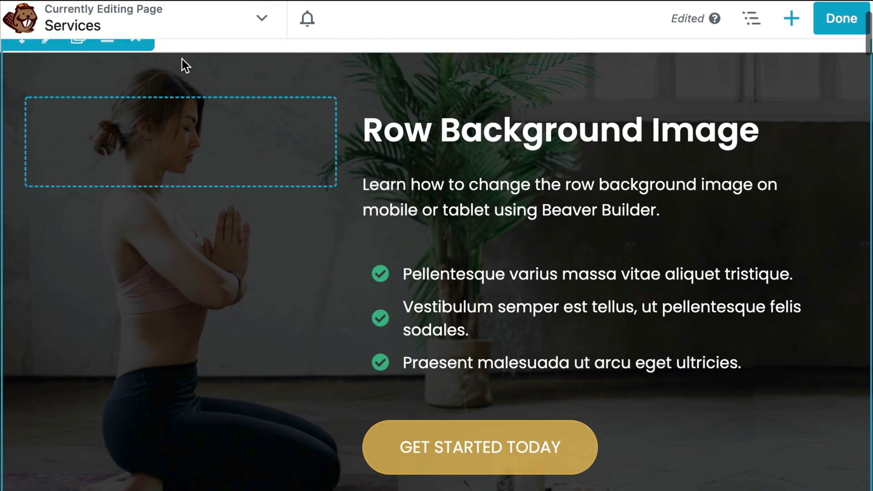
scroll(180, 97, down, 1)
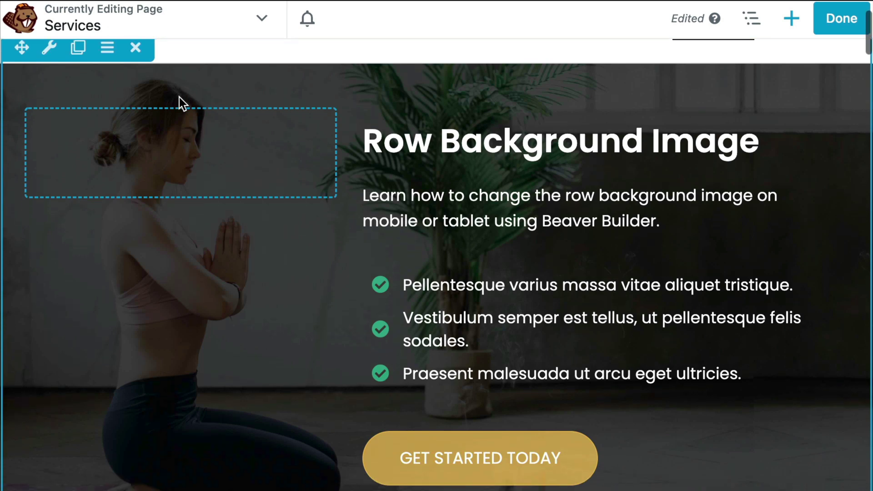
click(49, 51)
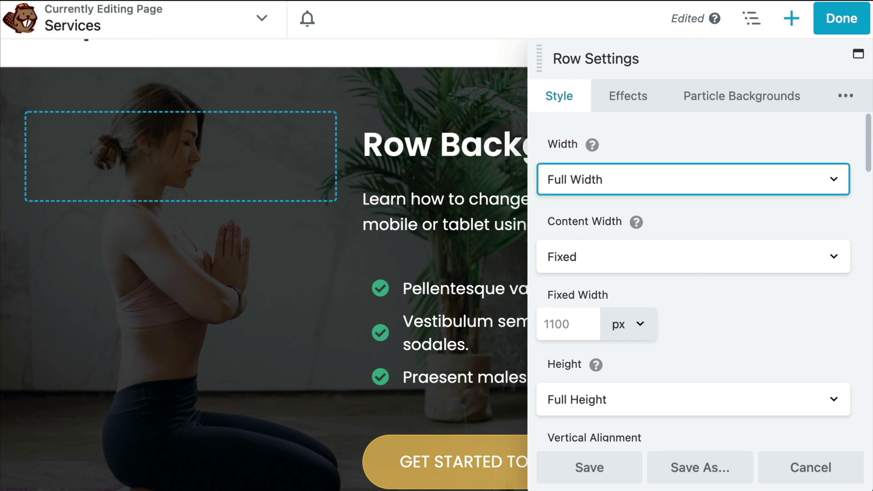
click(268, 23)
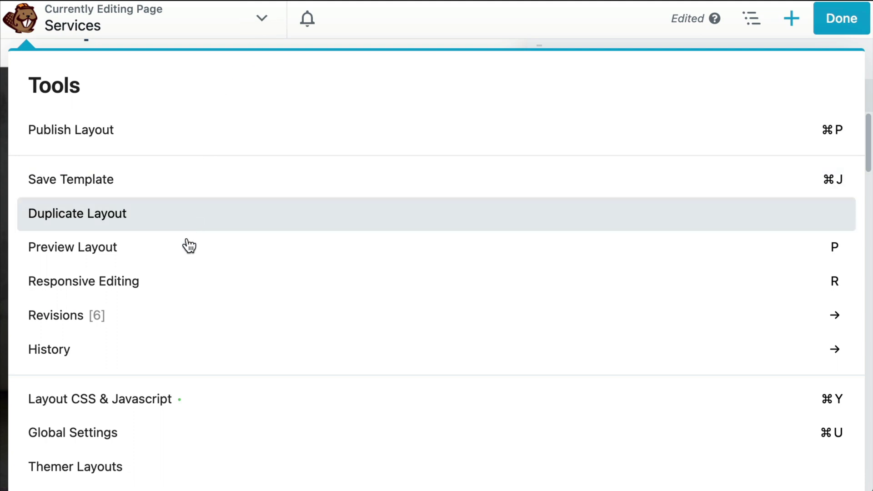
click(182, 281)
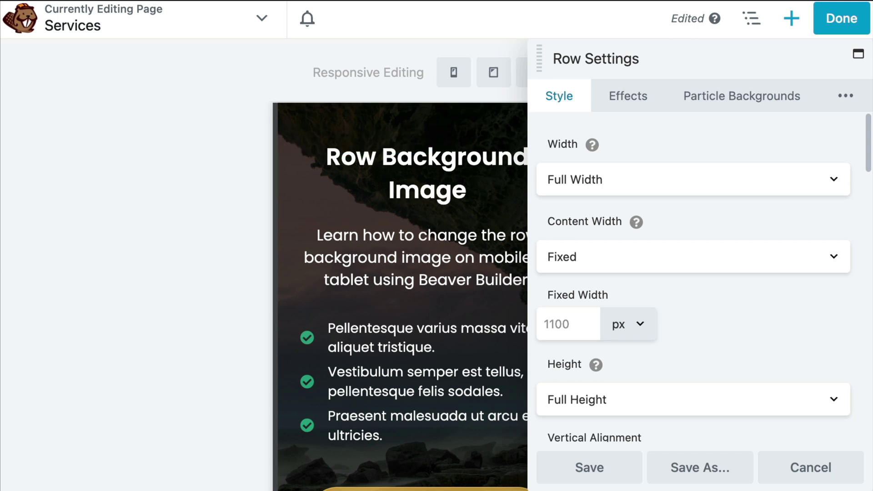
Set the hero row's Background Color to the #2a435b navy preset.
scroll(703, 278, down, 1)
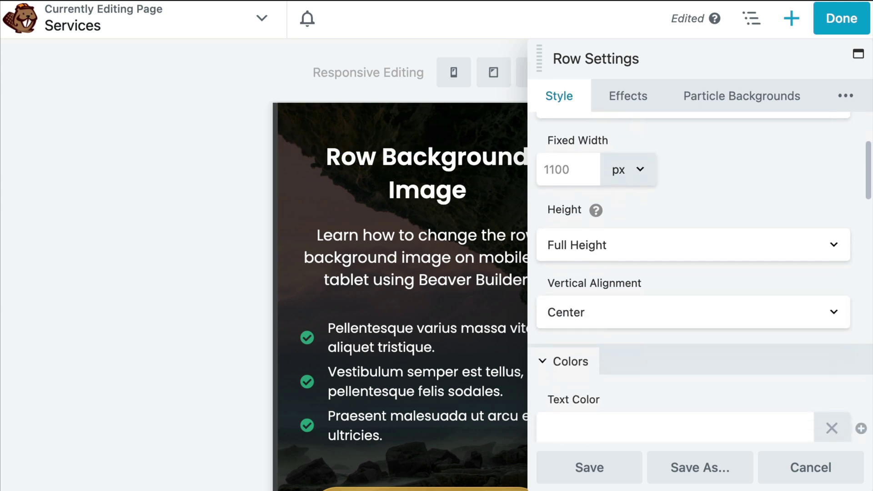
scroll(700, 273, down, 10)
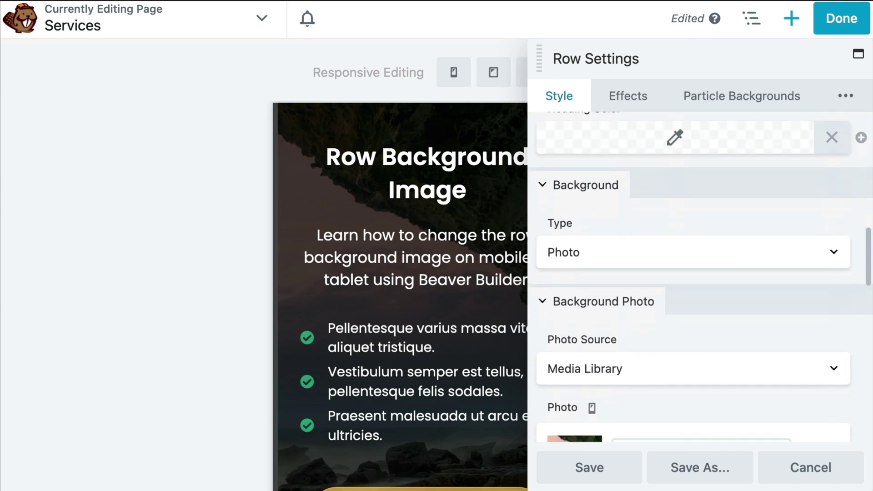
scroll(700, 273, down, 10)
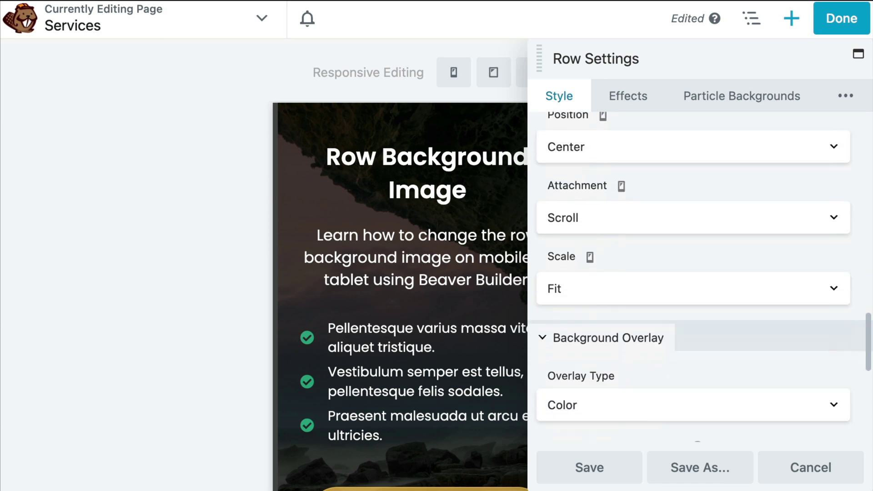
scroll(700, 273, down, 8)
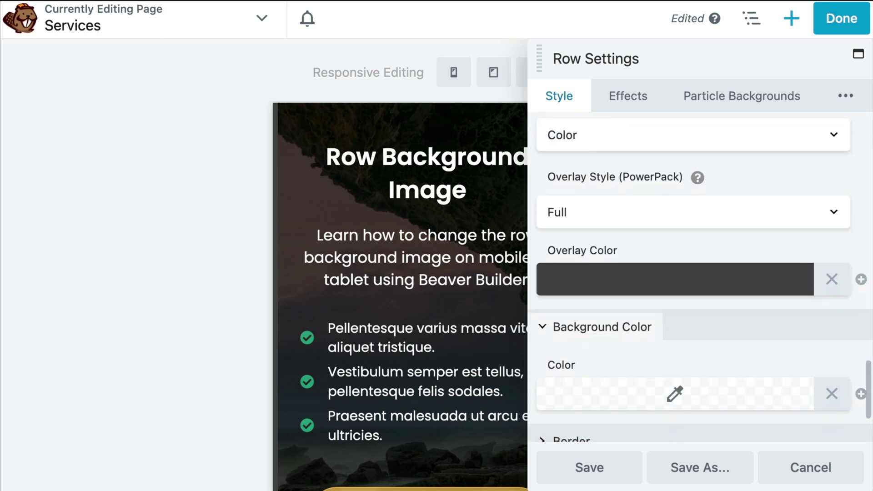
scroll(700, 272, down, 1)
scroll(700, 272, down, 5)
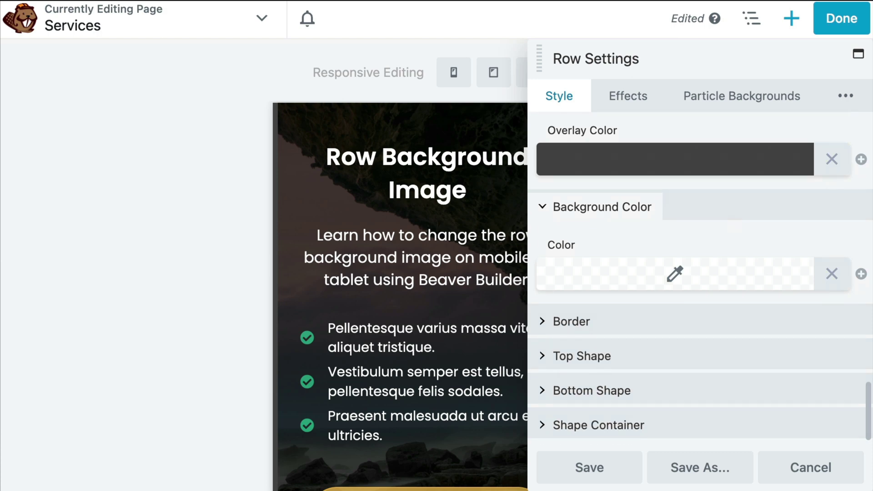
click(674, 273)
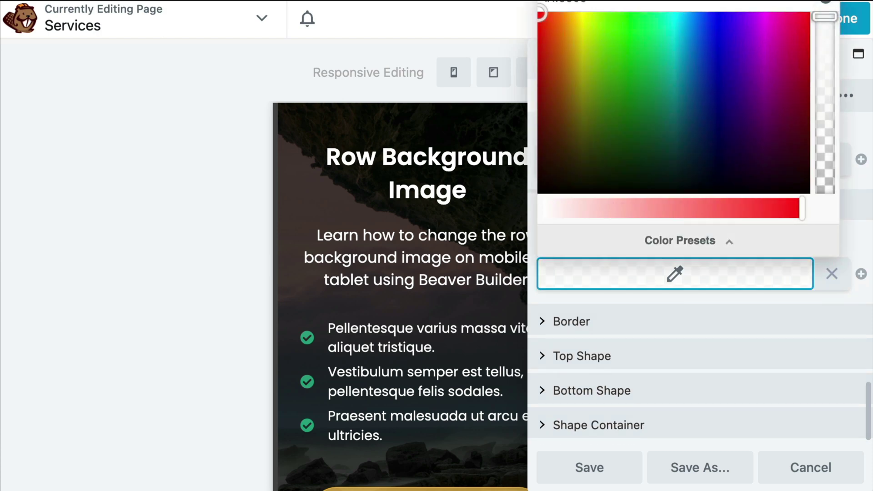
click(717, 238)
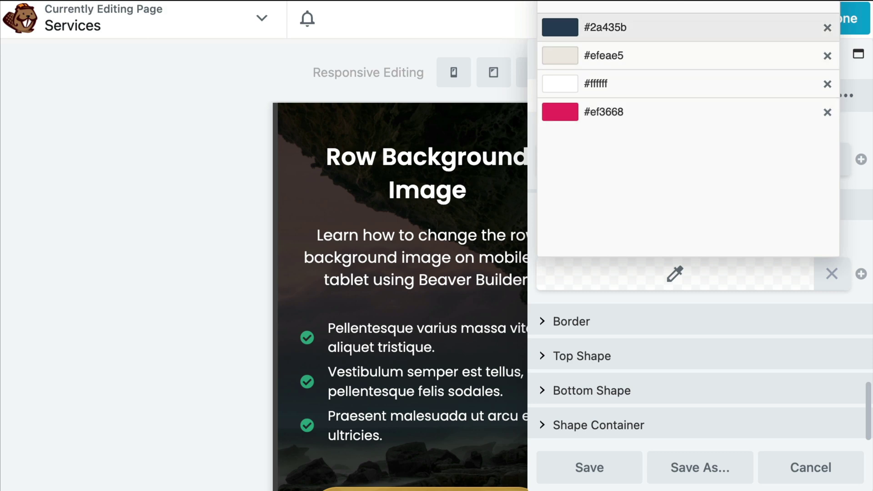
click(675, 27)
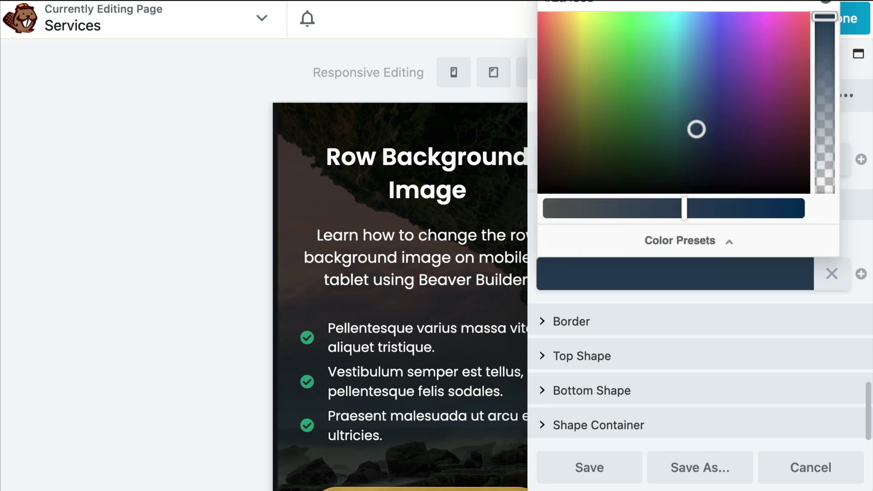
key(Escape)
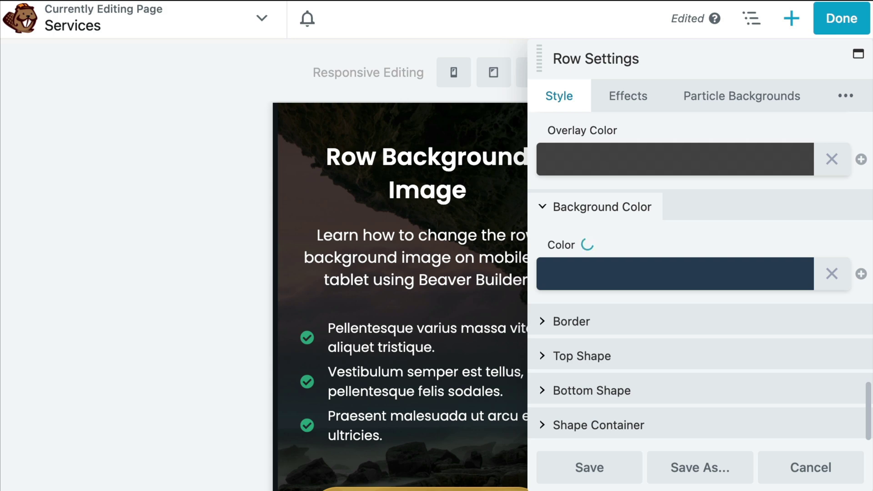
Paste bg-color-mobile into the Class field of the row's Advanced settings.
click(848, 99)
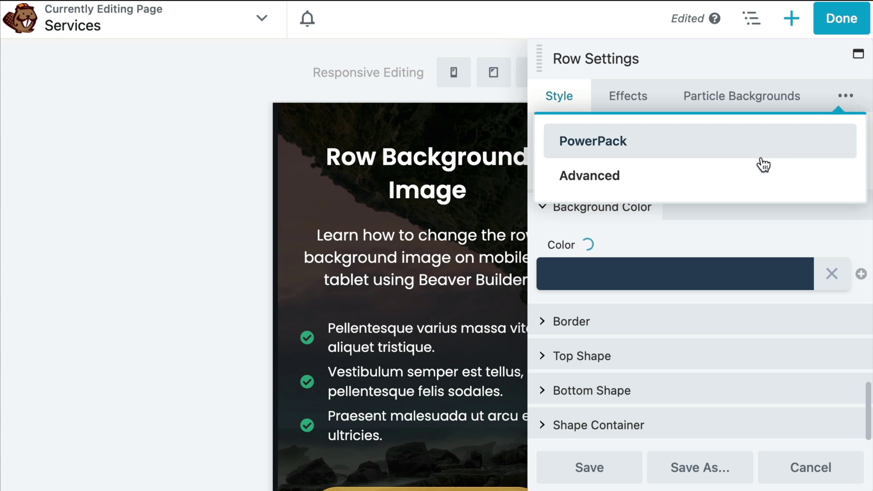
click(758, 174)
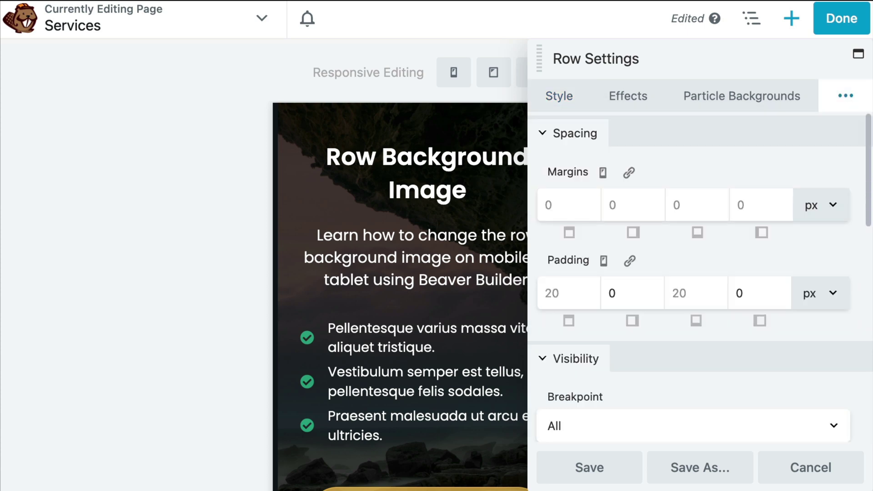
scroll(766, 343, down, 15)
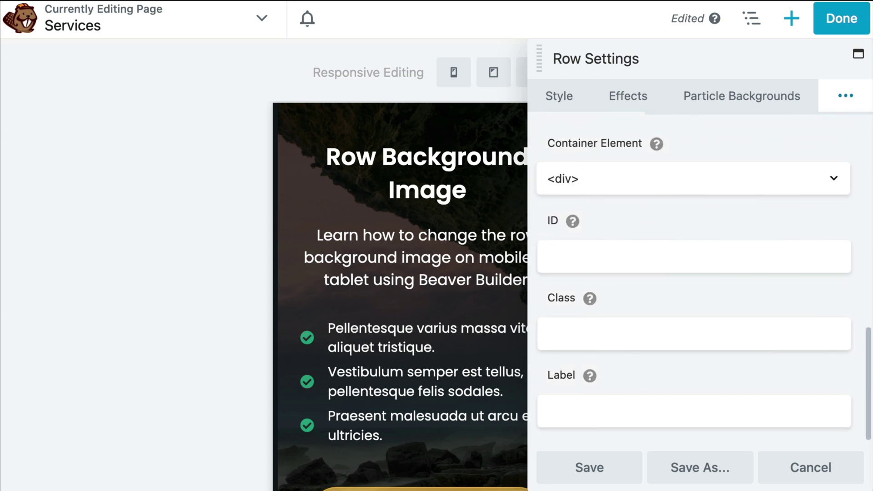
click(636, 333)
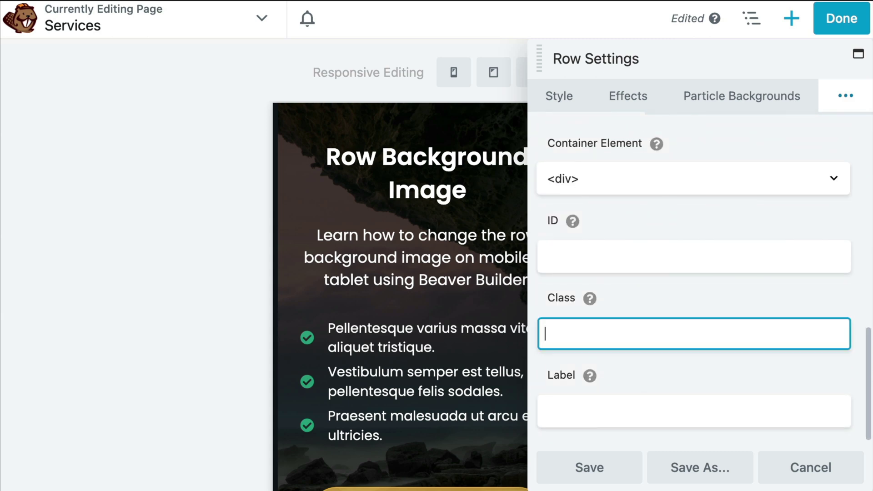
text(bg-color-mobile)
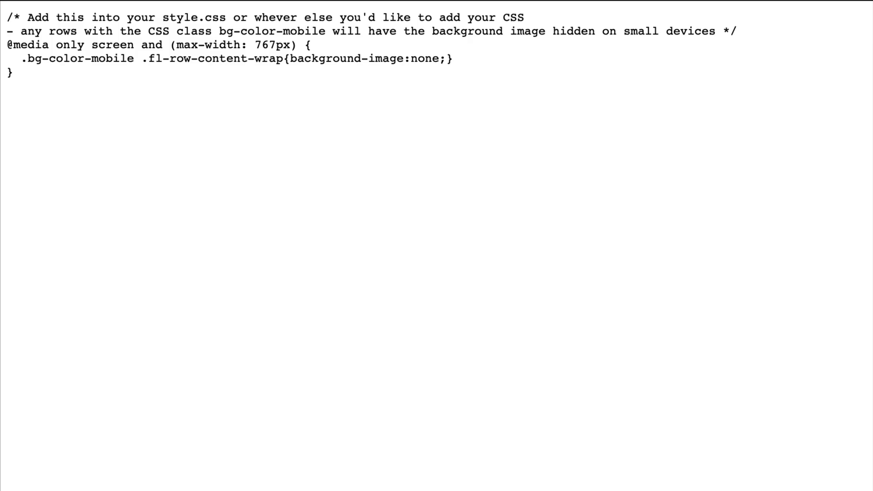
Select the full CSS snippet hiding bg-color-mobile background images on small screens.
drag(14, 72, 6, 17)
key(super+c)
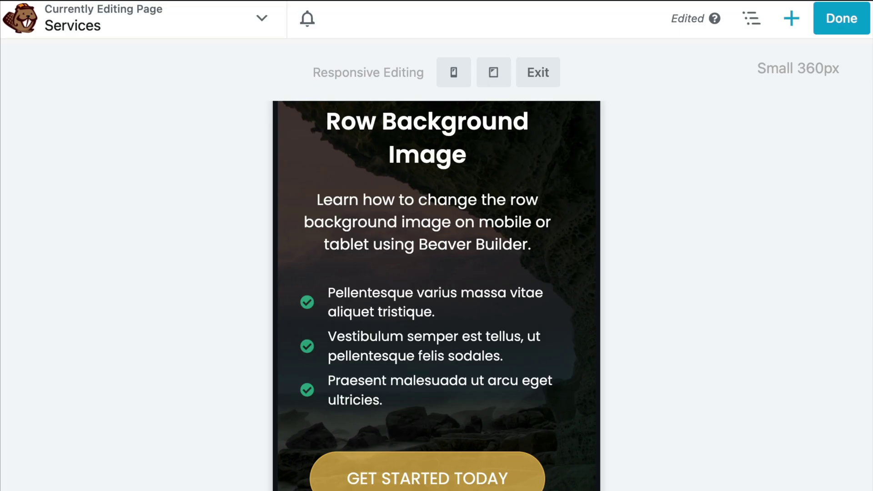
Paste the 767px bg-color-mobile rule into Layout CSS & Javascript and save it.
click(264, 20)
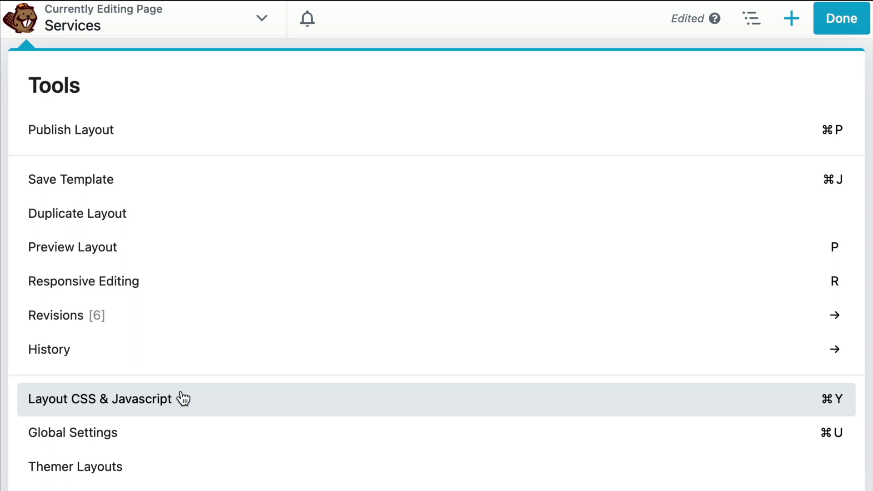
click(183, 399)
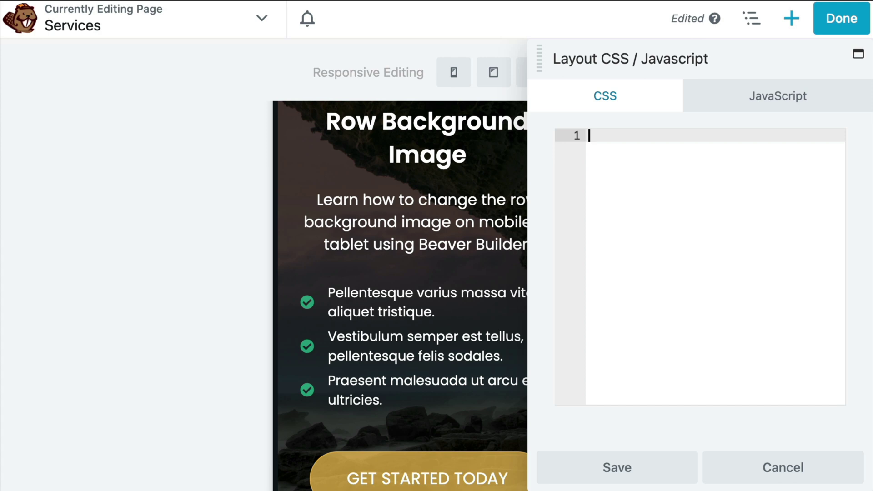
key(super+v)
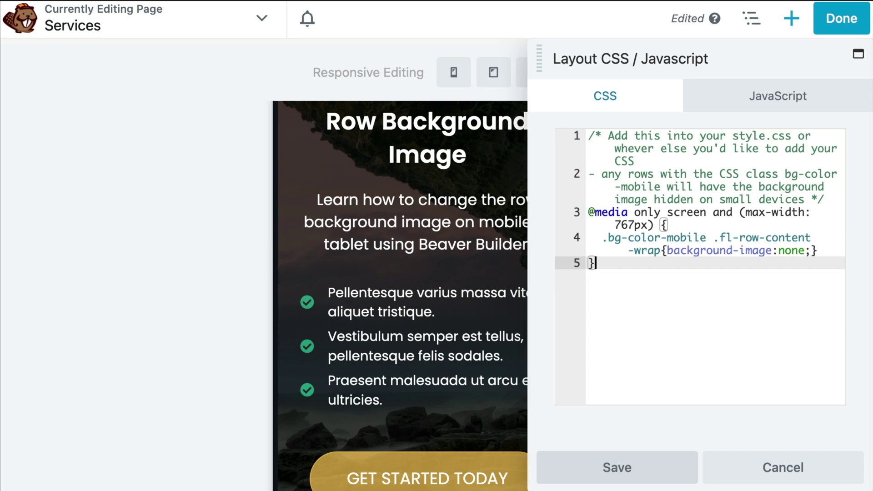
click(617, 467)
click(843, 26)
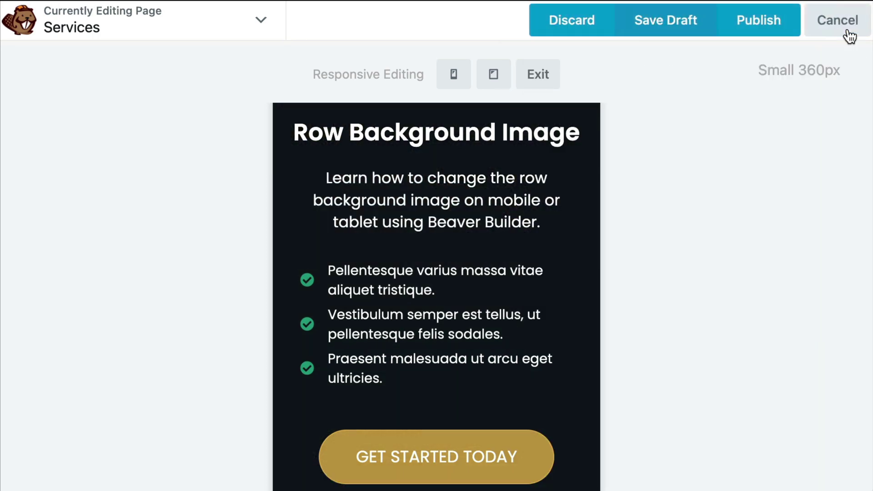